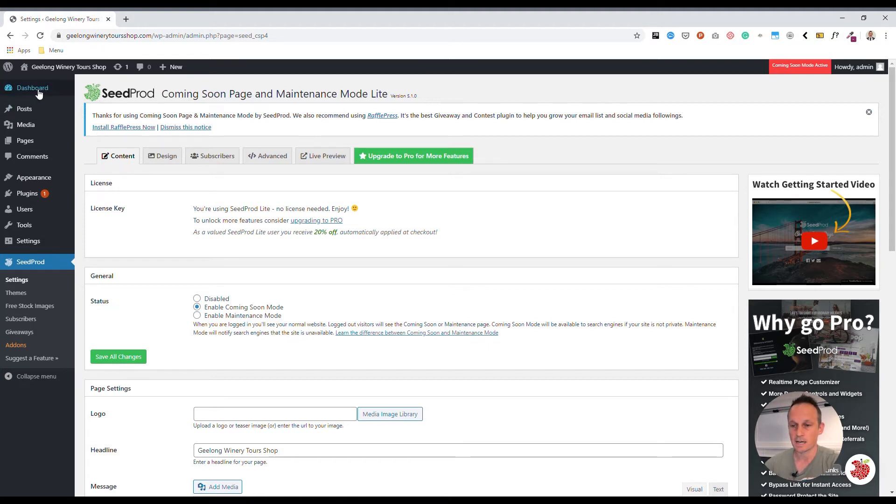
Step: Open a new tab and go to geelongwinerytoursshop.com/cart
mouse_move(39, 94)
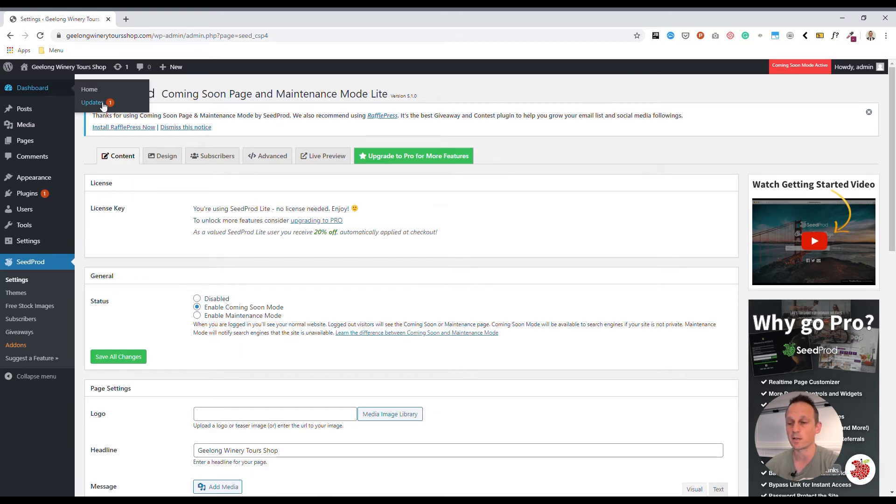
mouse_move(31, 116)
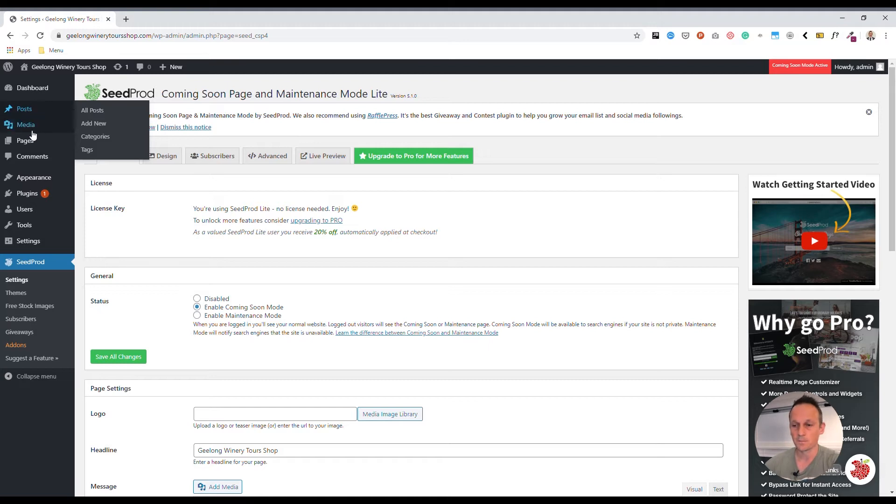
mouse_move(33, 133)
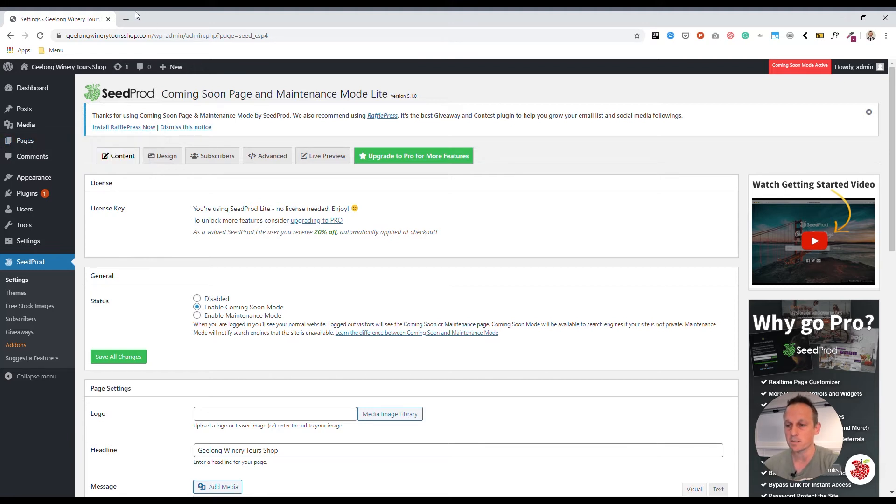
click(126, 19)
text(geelongwinerytours.com.au)
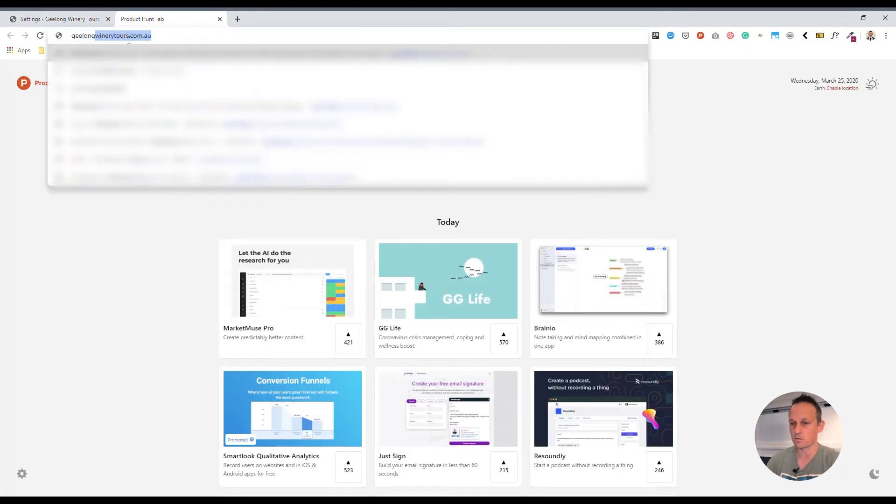
key(Right)
key(shift+End)
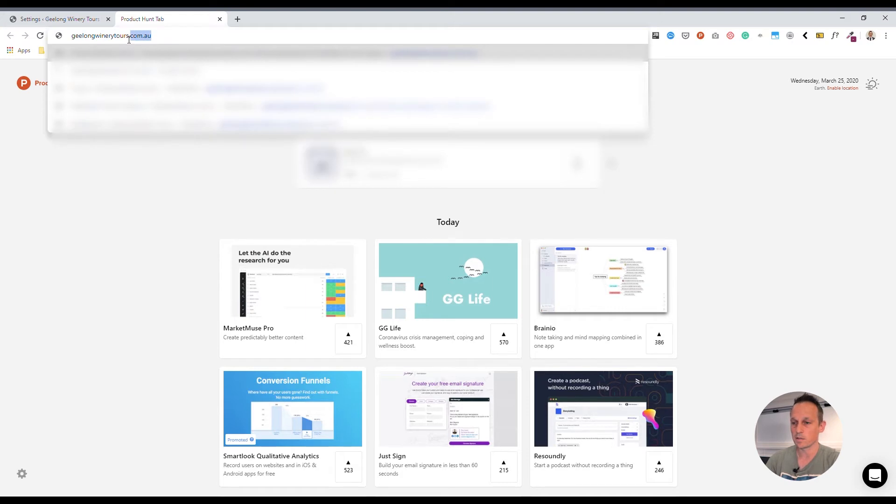
key(BackSpace)
text(shop.com)
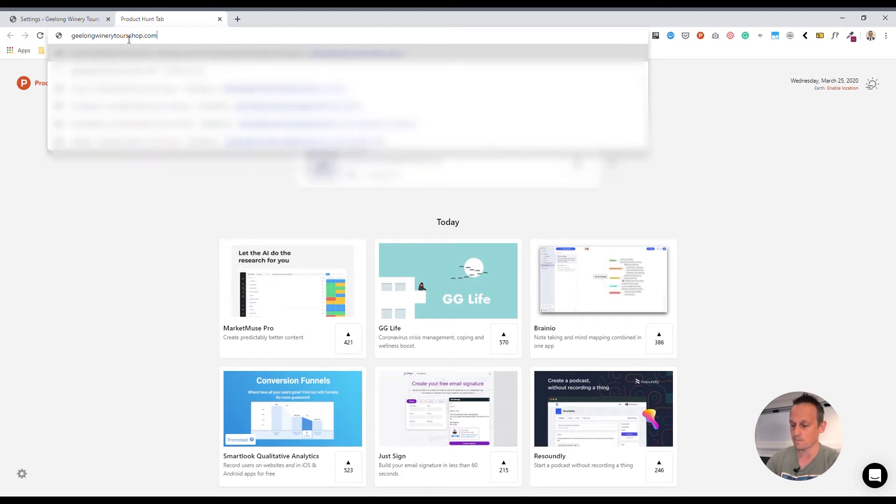
text(/cart)
key(Return)
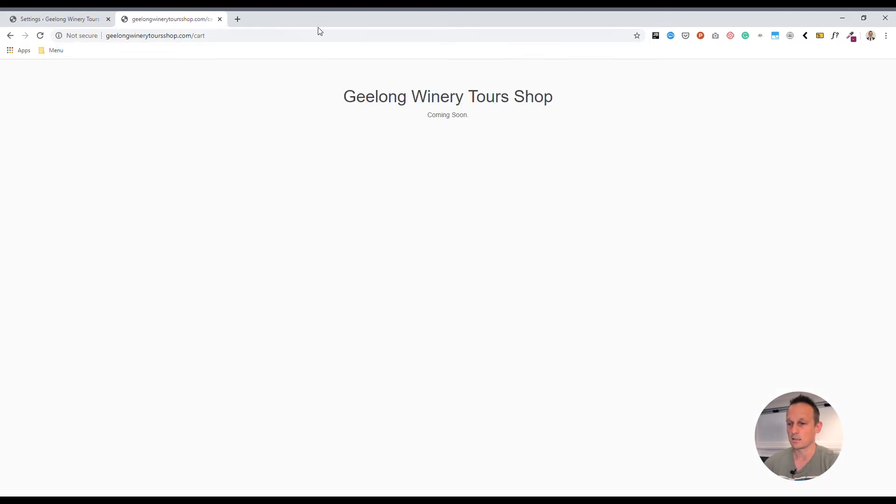
click(136, 37)
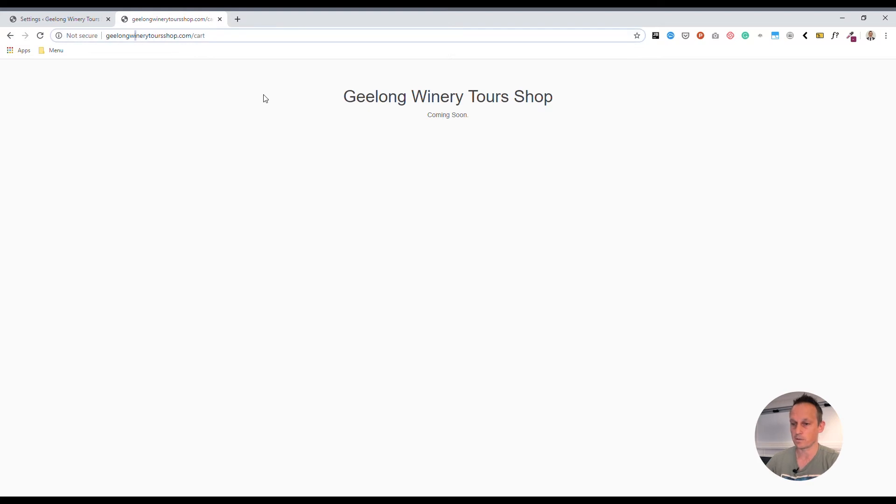
key(Home)
text(https://)
key(Return)
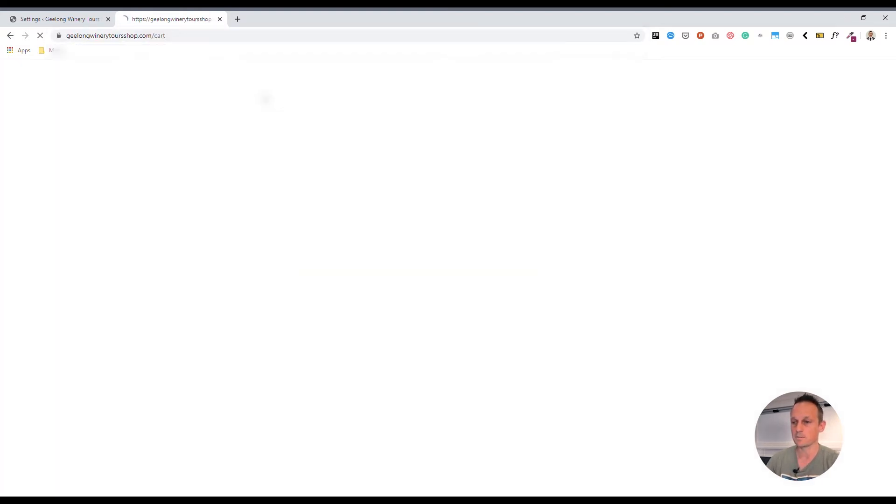
click(150, 35)
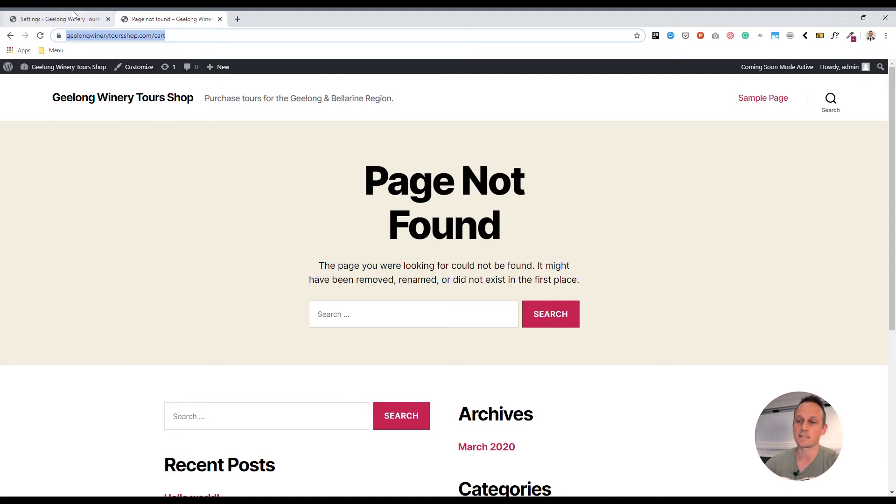
Step: In the Page not found tab, replace 'cart' with 'blog' in the address and load it
click(61, 19)
mouse_move(22, 142)
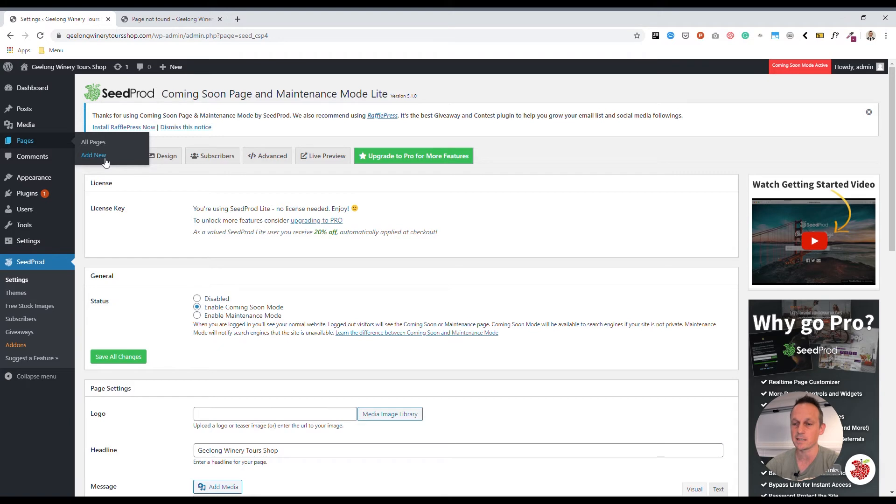
click(158, 16)
click(174, 36)
key(End)
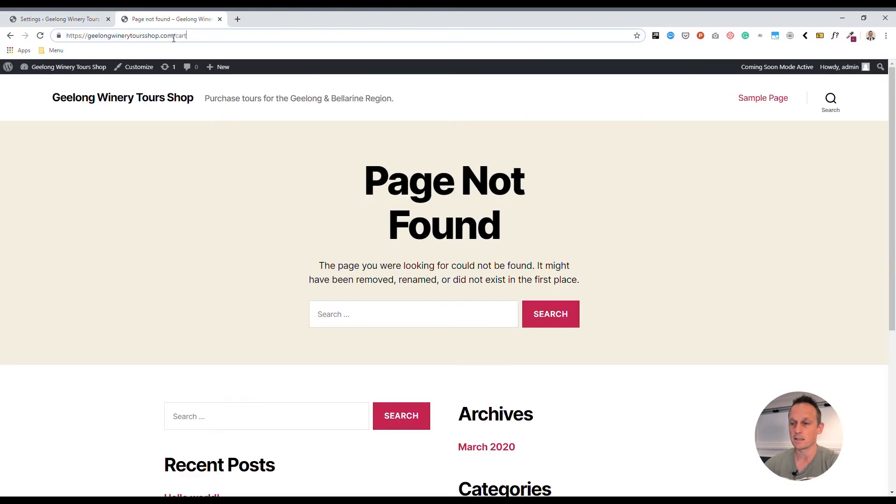
key(ctrl+shift+Left)
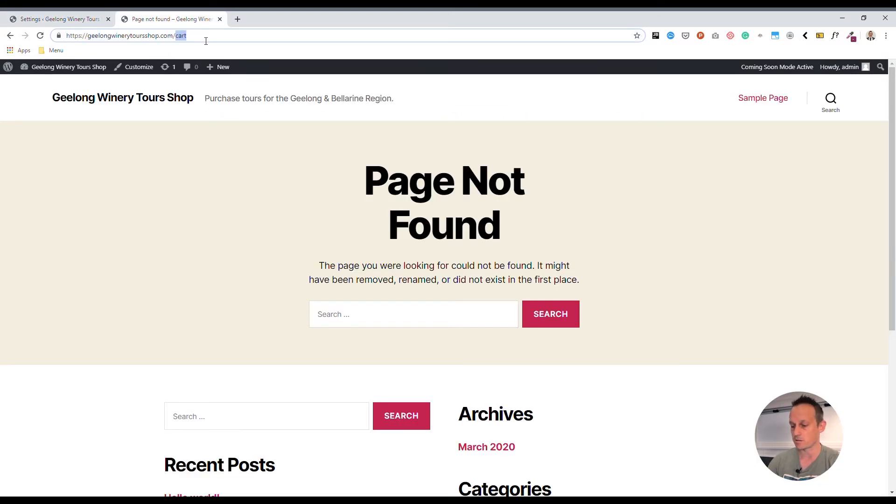
text(blog)
key(Return)
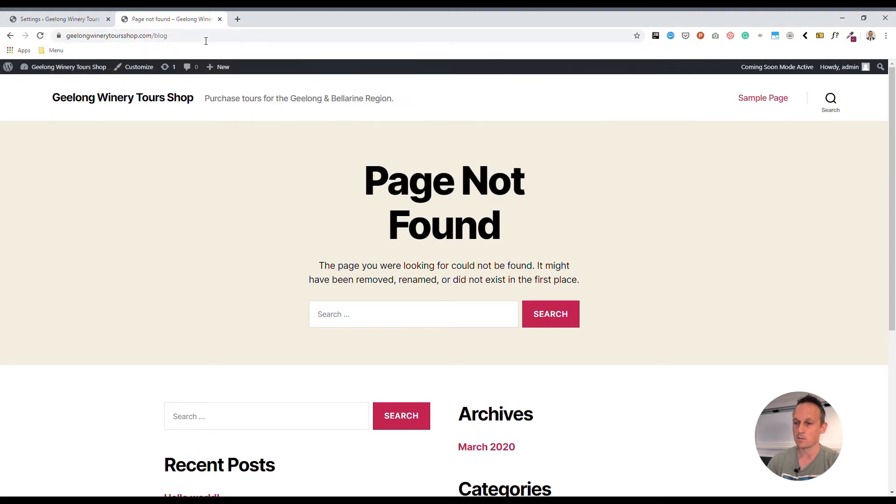
click(203, 40)
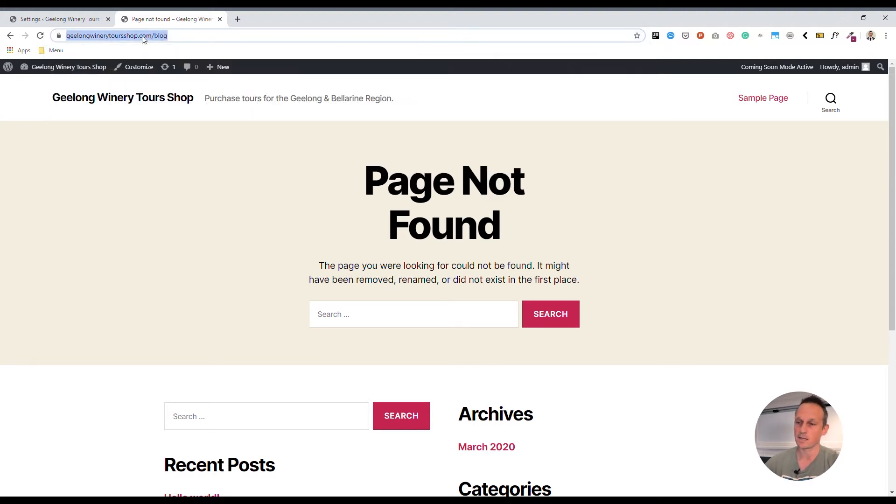
Step: Go back to the SeedProd settings tab and open Plugins from the admin sidebar
click(81, 21)
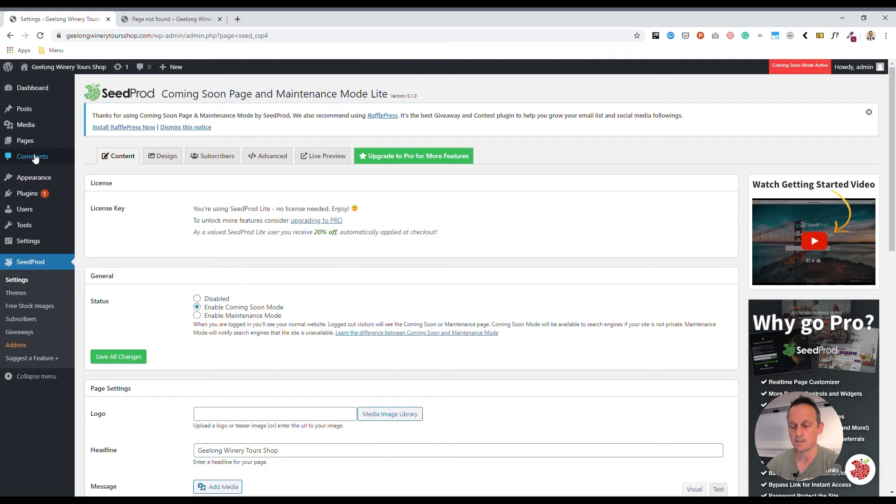
mouse_move(38, 184)
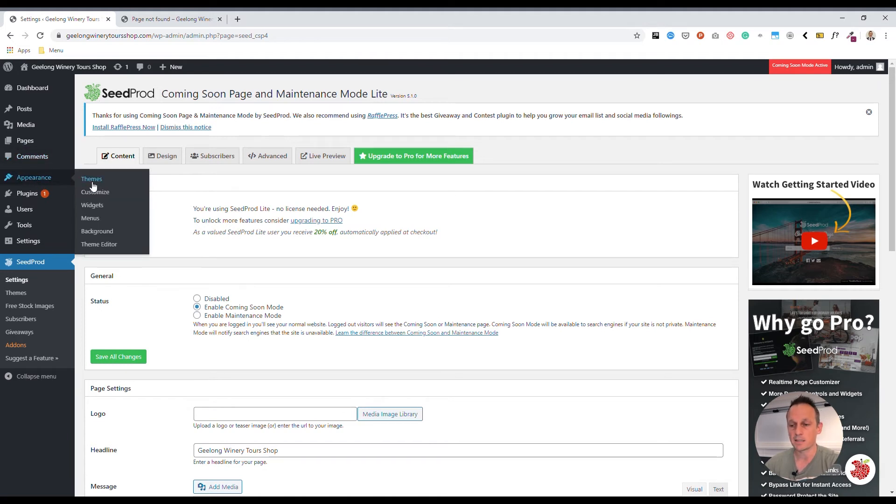
click(29, 194)
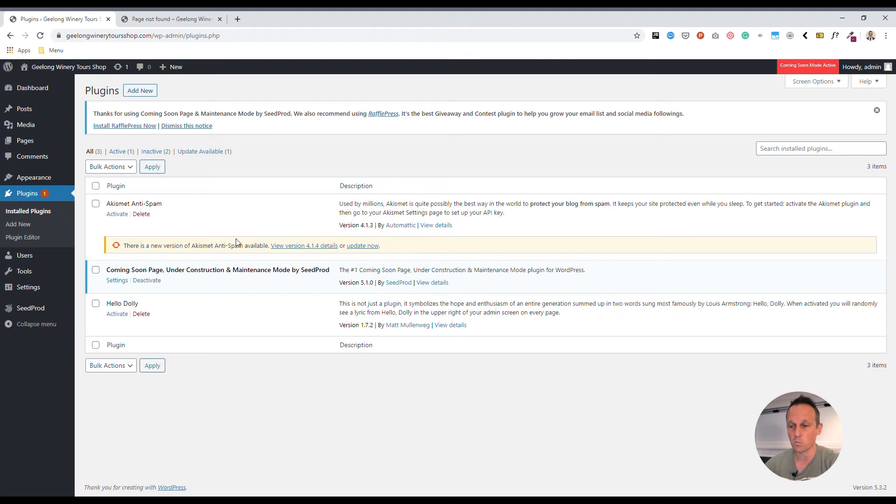
mouse_move(31, 260)
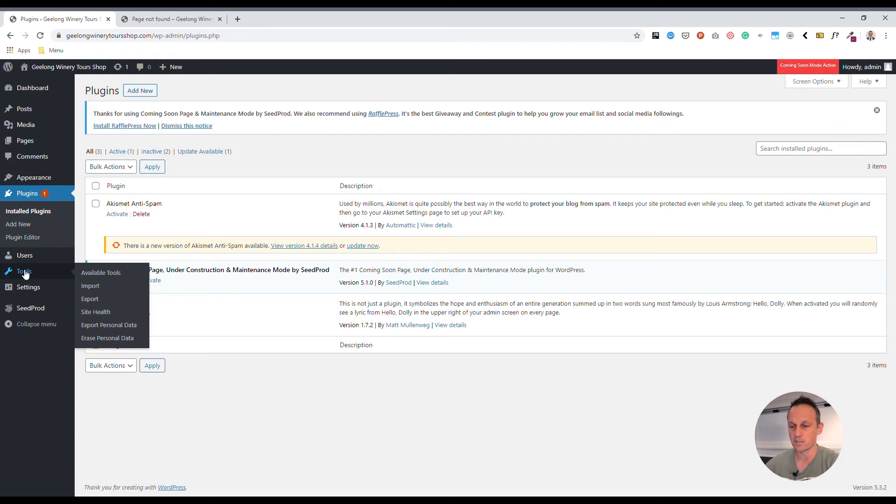
mouse_move(35, 295)
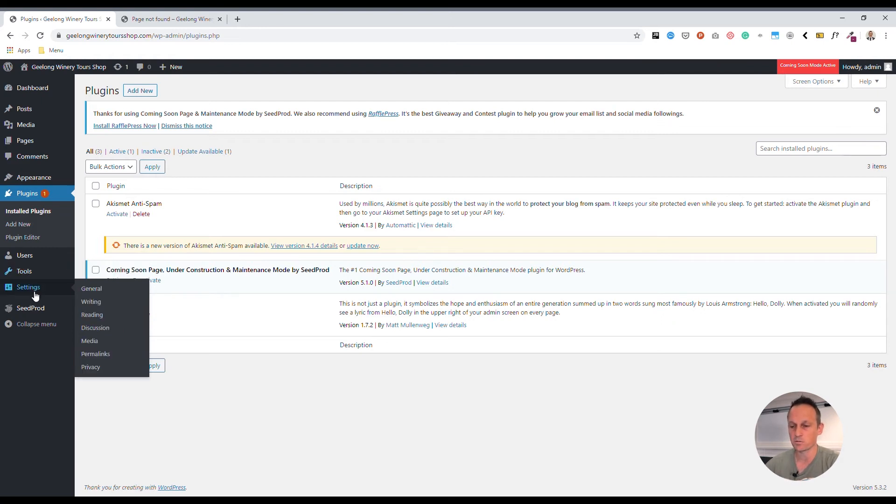
Step: Open General Settings and keep both WordPress Address and Site Address on https
click(99, 294)
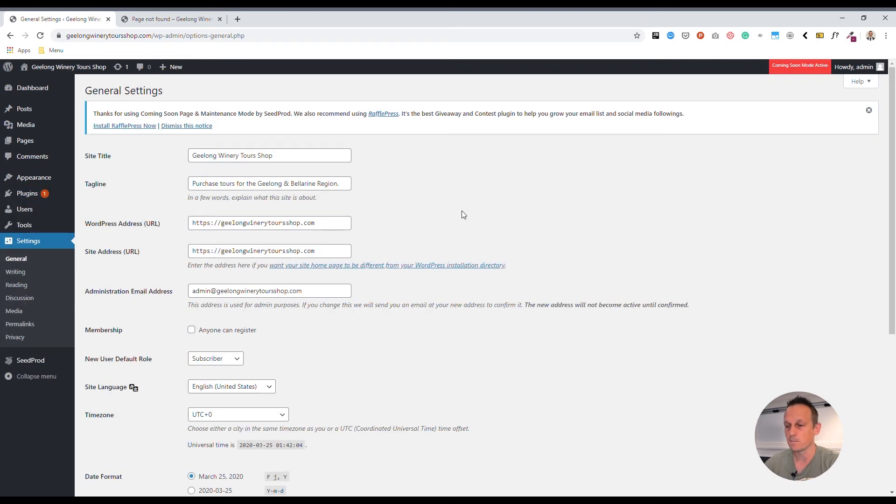
drag(344, 187, 109, 196)
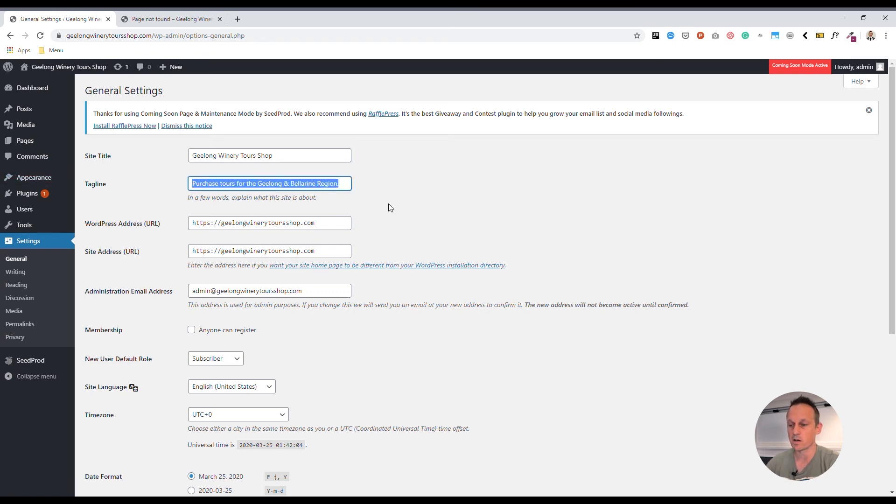
click(215, 227)
text(=)
key(BackSpace)
key(BackSpace)
click(213, 256)
key(BackSpace)
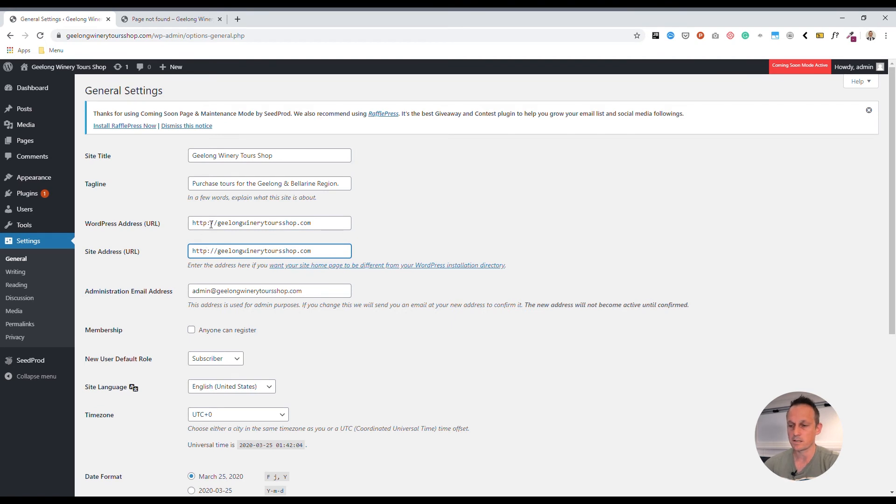
click(210, 226)
click(209, 251)
text(s)
click(211, 226)
text(s)
click(181, 279)
Step: Replace the Administration Email Address with the new admin's email address
scroll(163, 321, down, 1)
scroll(161, 318, down, 5)
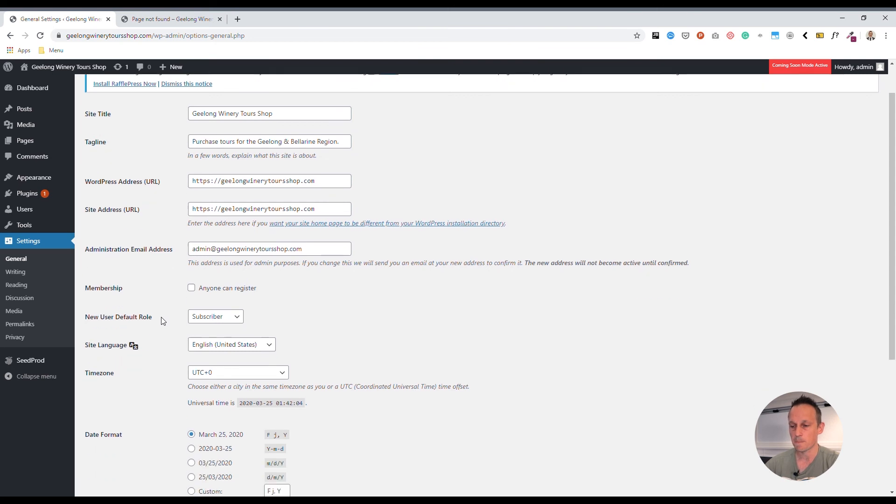
scroll(230, 262, up, 3)
triple_click(320, 198)
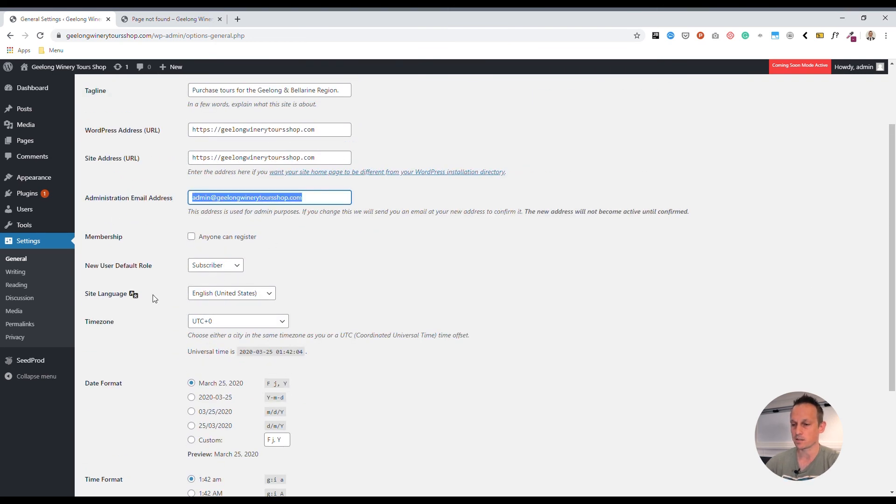
key(BackSpace)
drag(300, 212, 187, 219)
scroll(154, 327, down, 5)
Step: Save Changes, check the pending admin email notice, and reload Settings > General
click(112, 444)
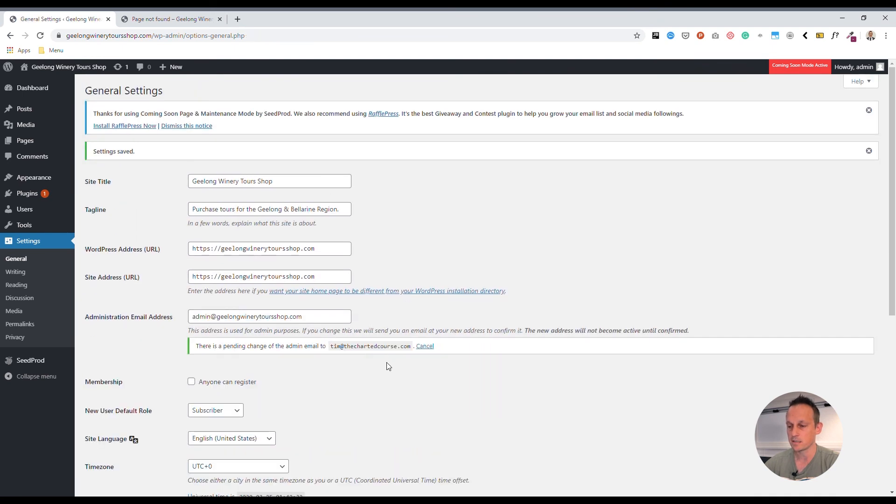
drag(196, 347, 394, 355)
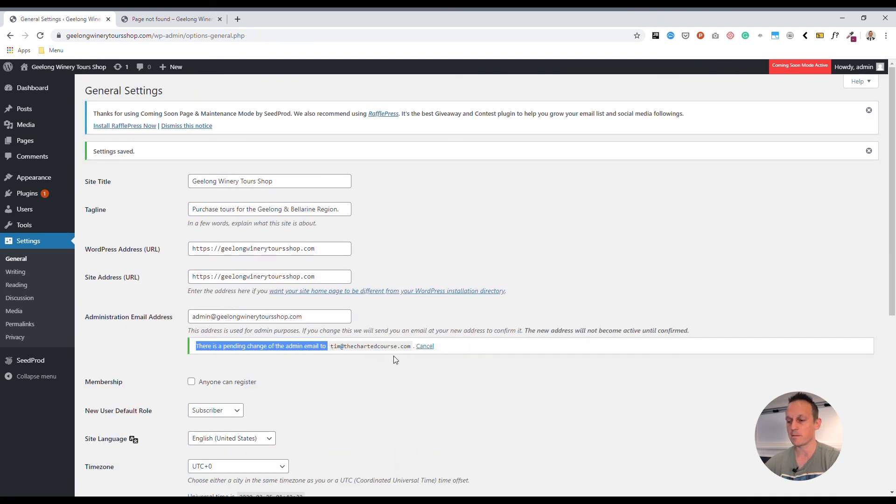
click(350, 360)
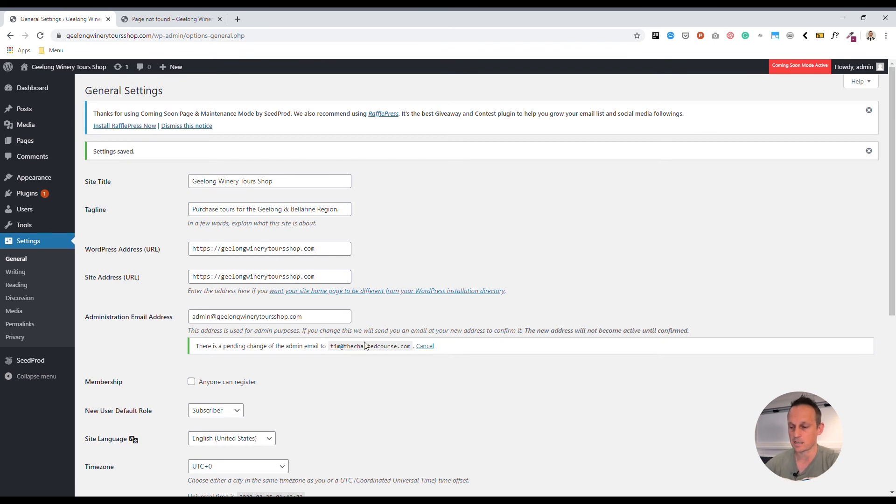
triple_click(317, 317)
click(123, 256)
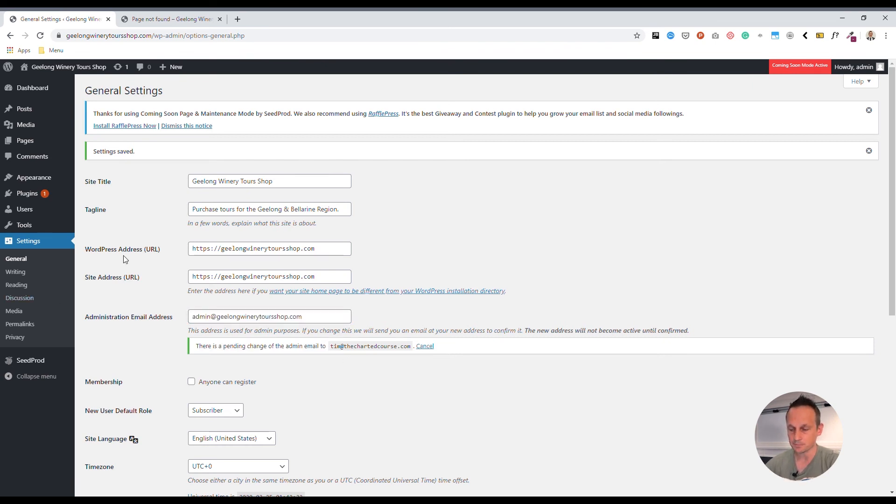
click(16, 259)
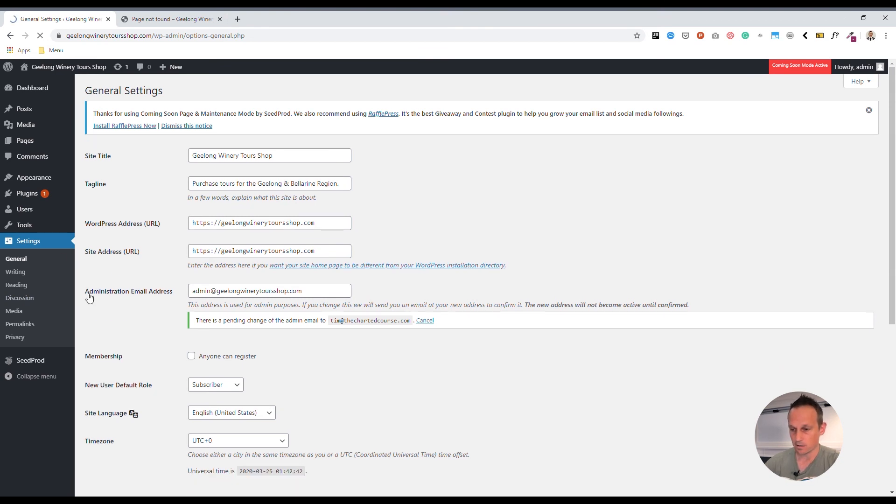